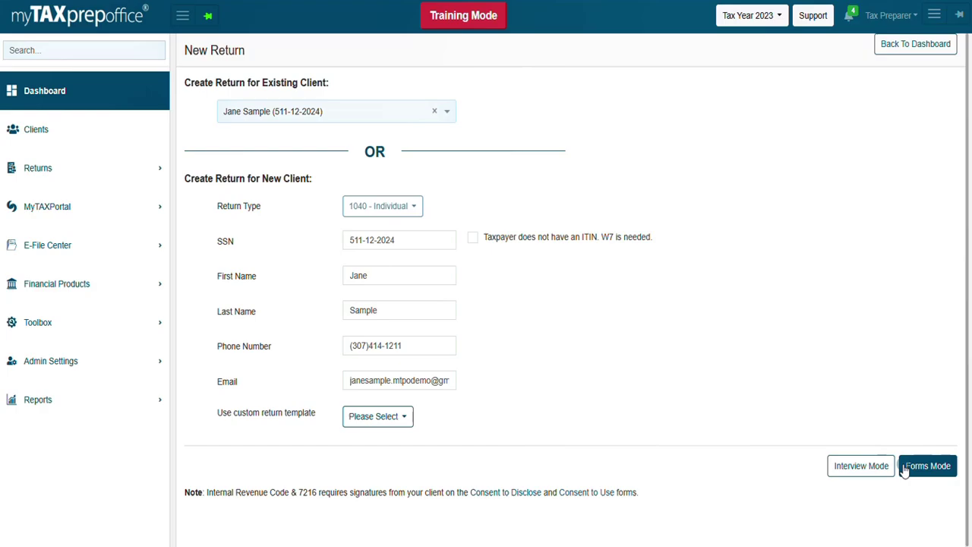
- Open the client's new 1040 return in Interview Mode to reach Interview Home
click(880, 468)
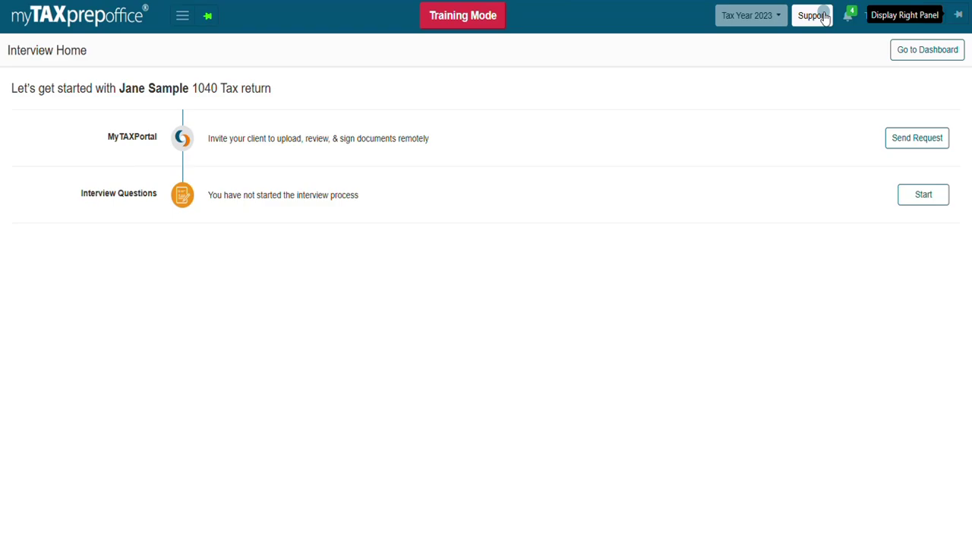
- Send the client the MyTAXPortal upload-and-sign request and start the interview questions
click(742, 15)
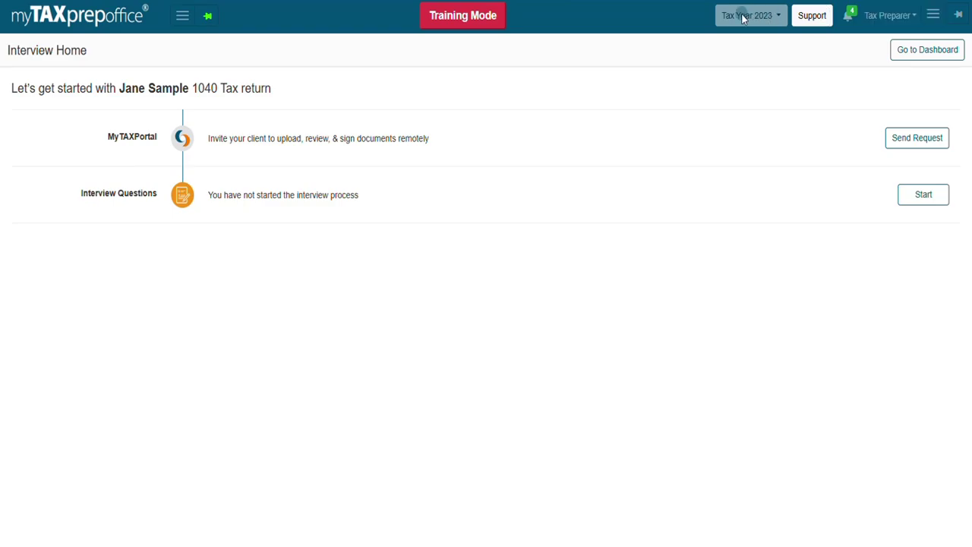
click(927, 61)
click(906, 142)
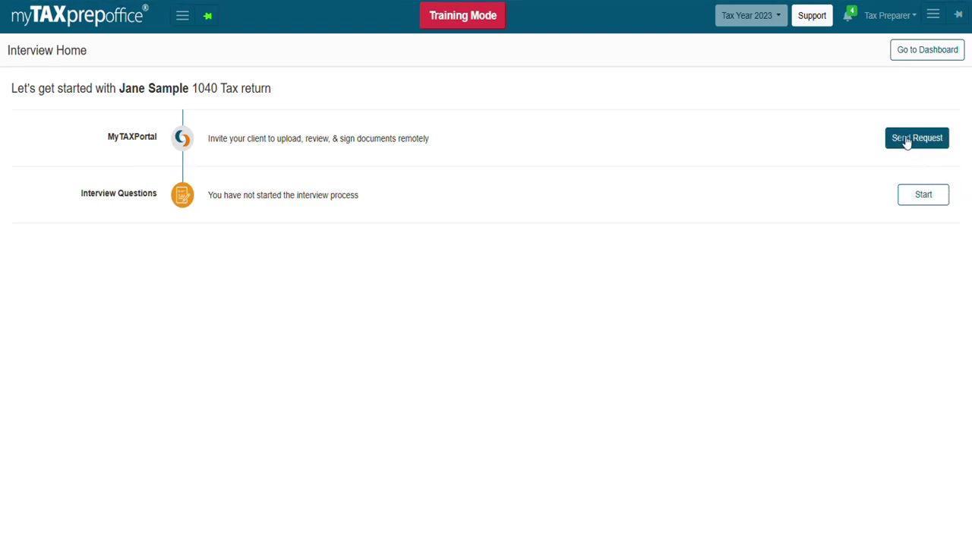
click(923, 195)
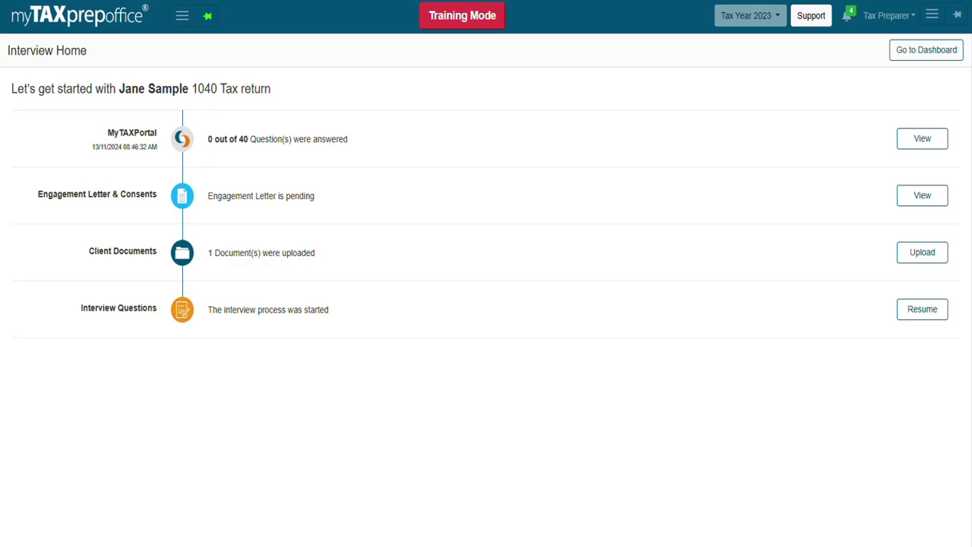
click(925, 144)
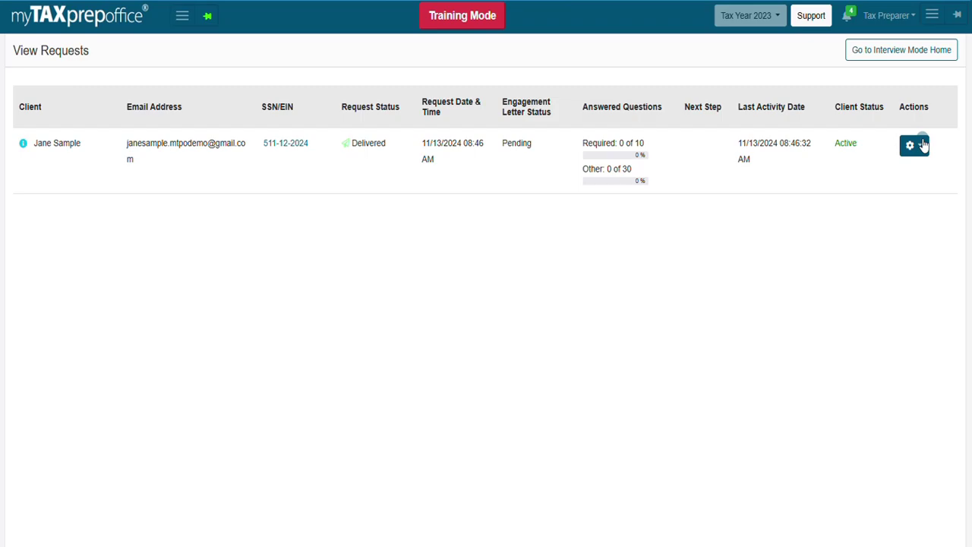
click(922, 145)
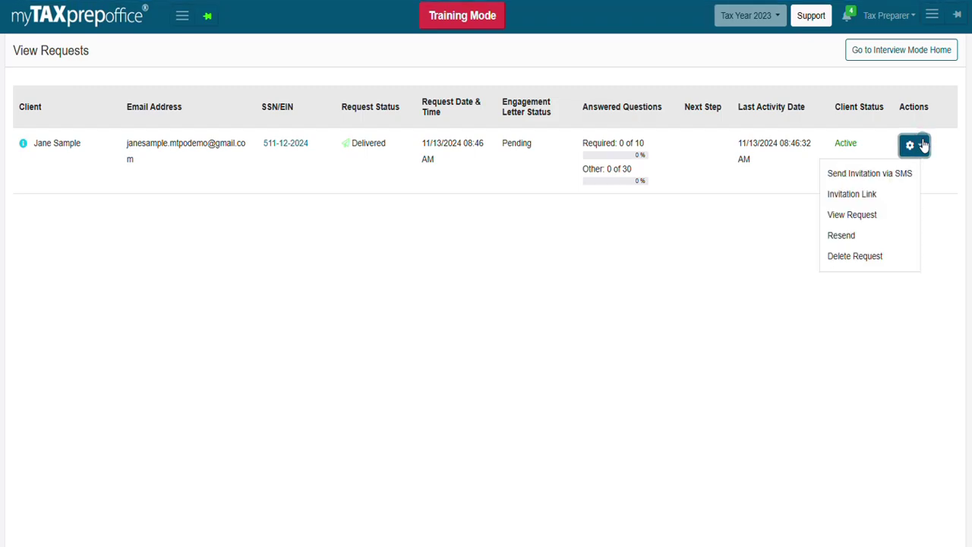
click(883, 216)
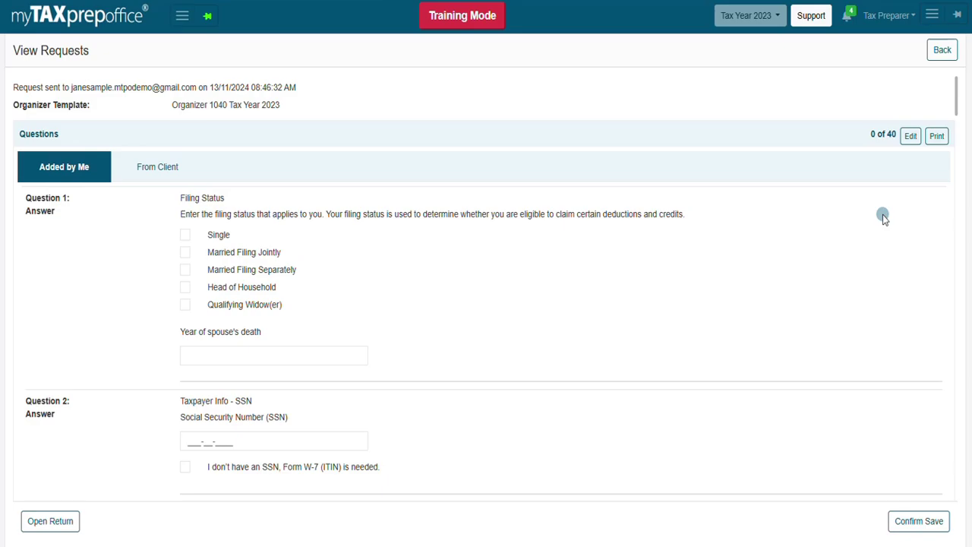
click(946, 51)
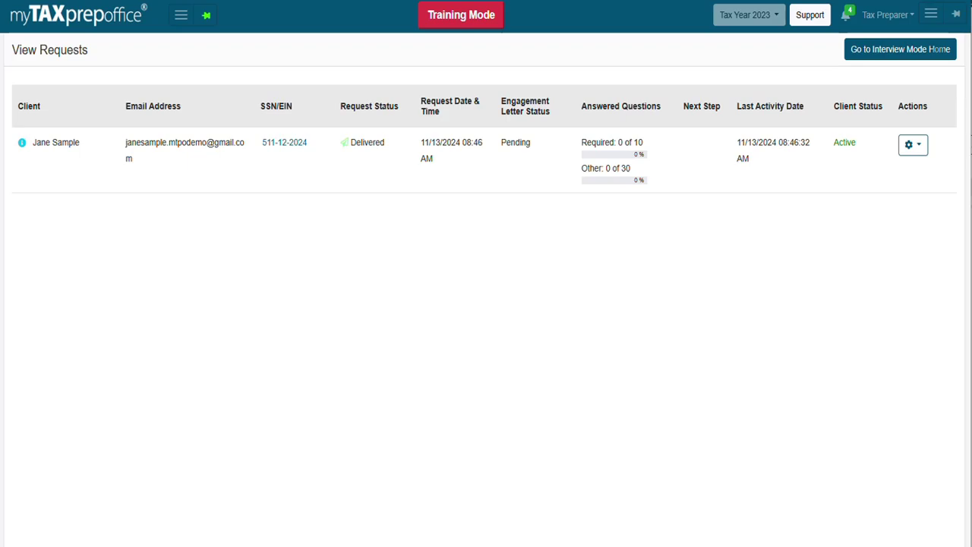
click(940, 53)
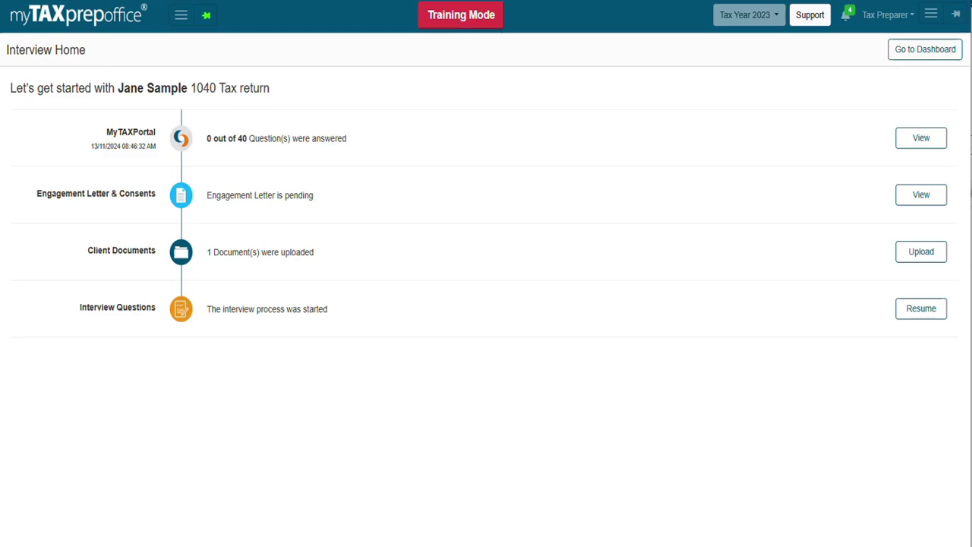
click(922, 198)
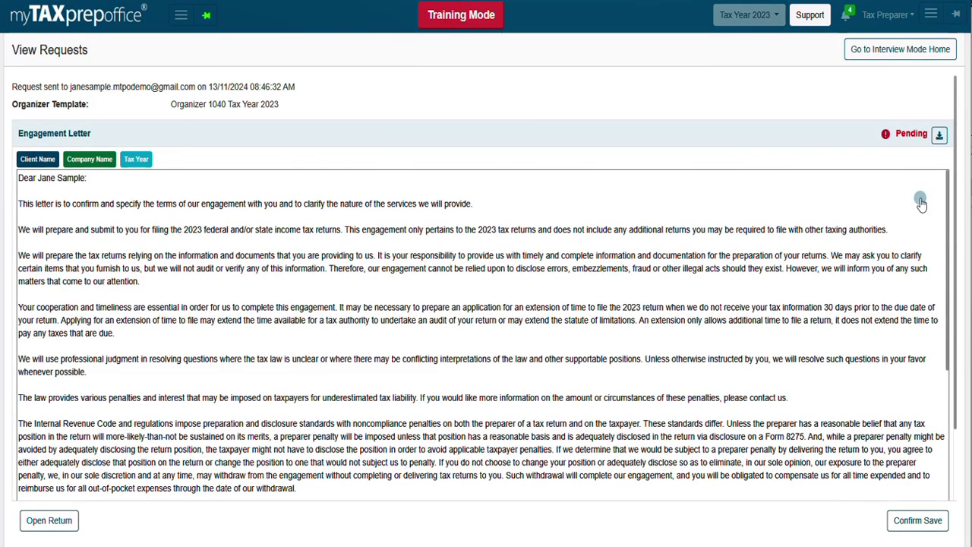
scroll(921, 203, down, 3)
scroll(921, 201, down, 5)
scroll(920, 197, down, 1)
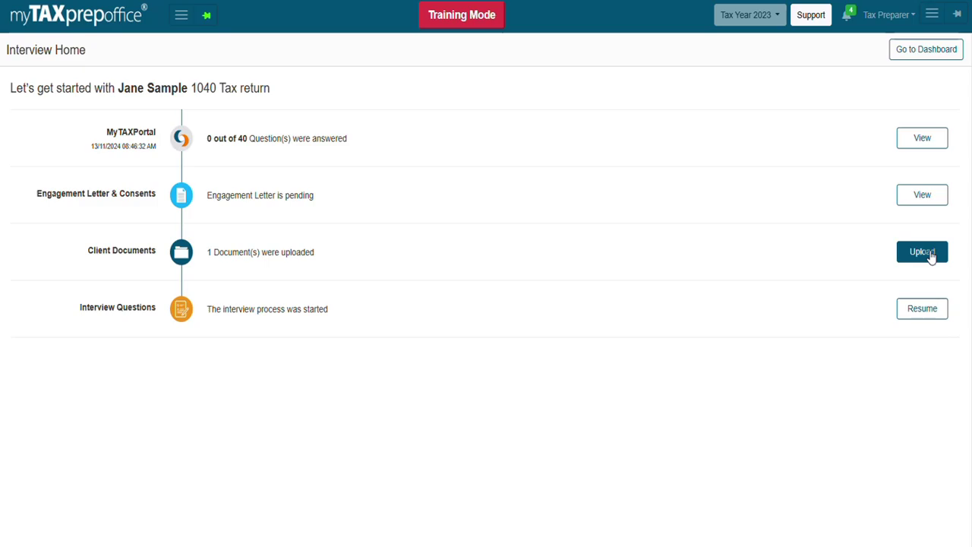
- Check the uploaded client documents, resume the interview, and view the review results showing 8 rejects
click(924, 252)
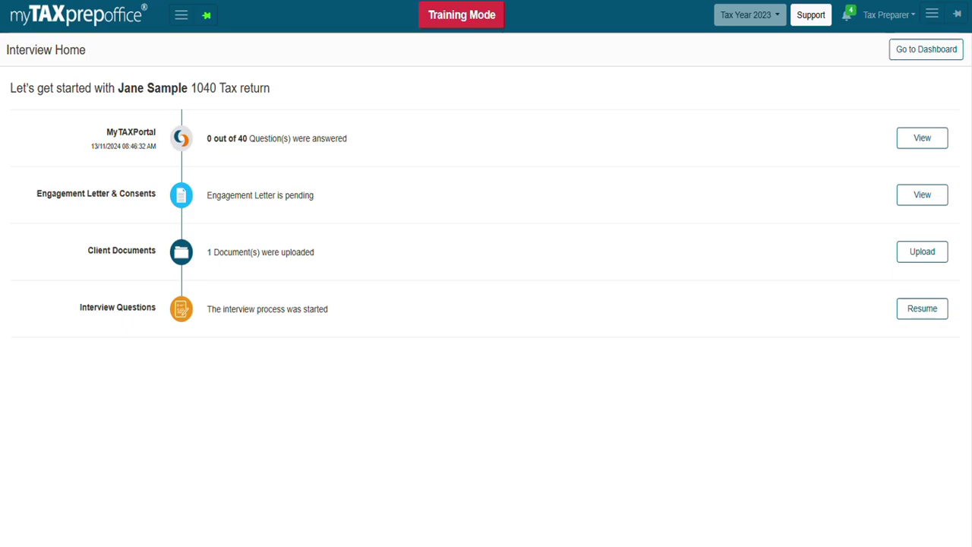
click(928, 311)
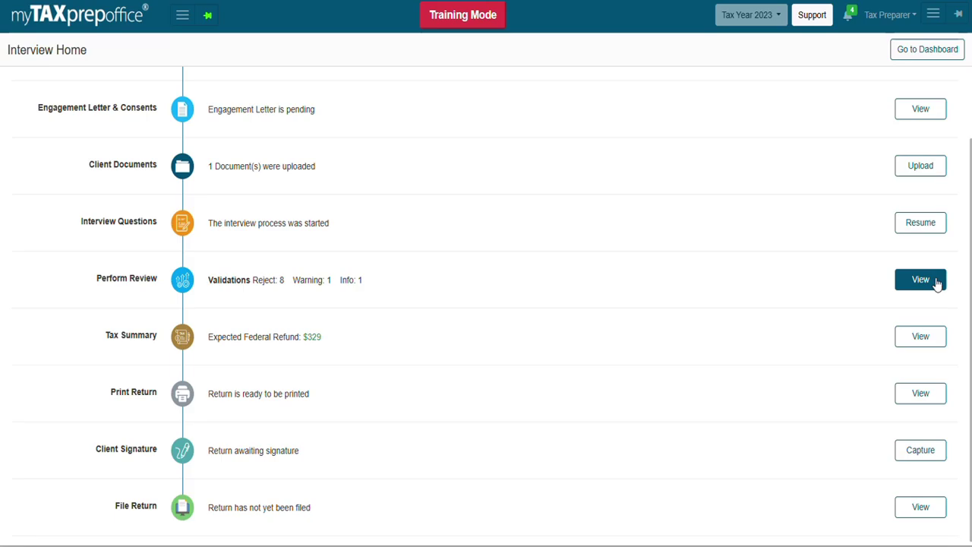
click(921, 280)
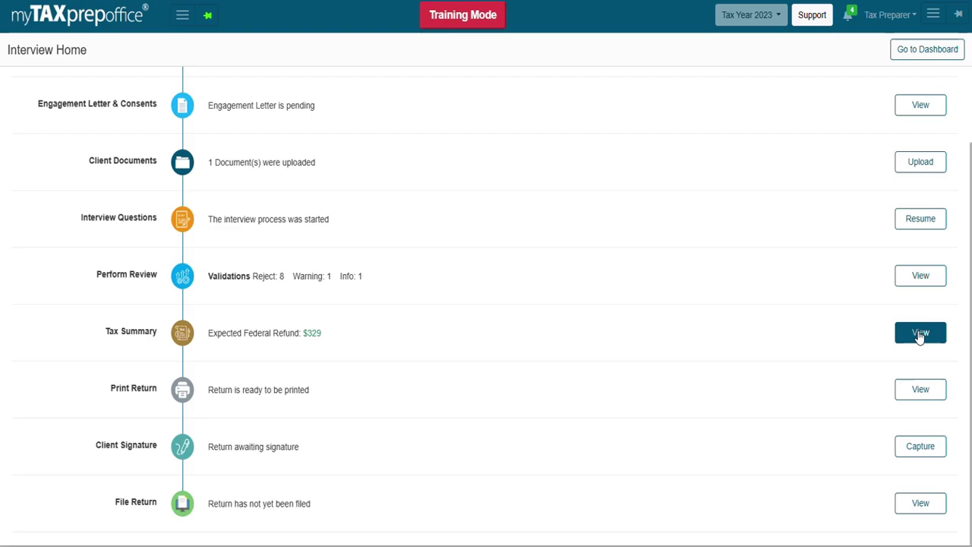
click(920, 334)
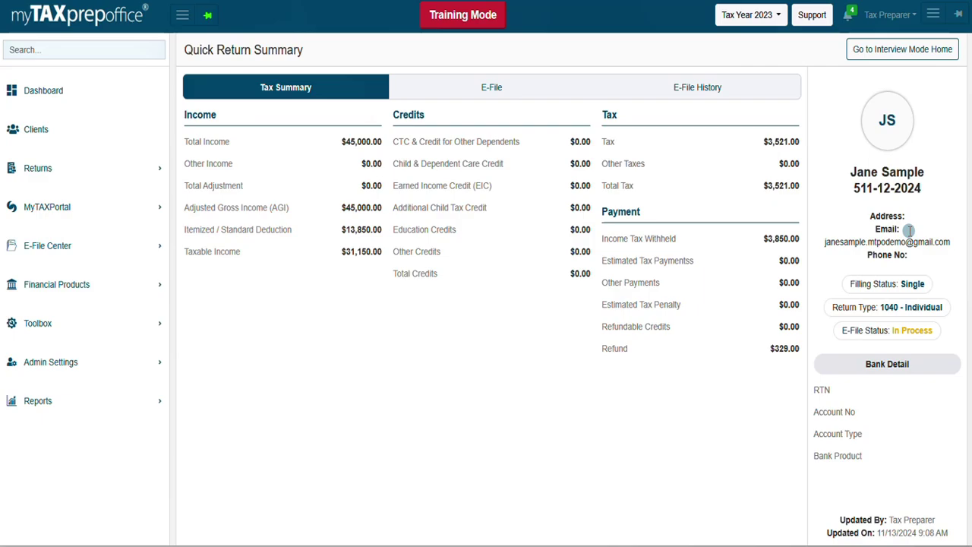
click(907, 59)
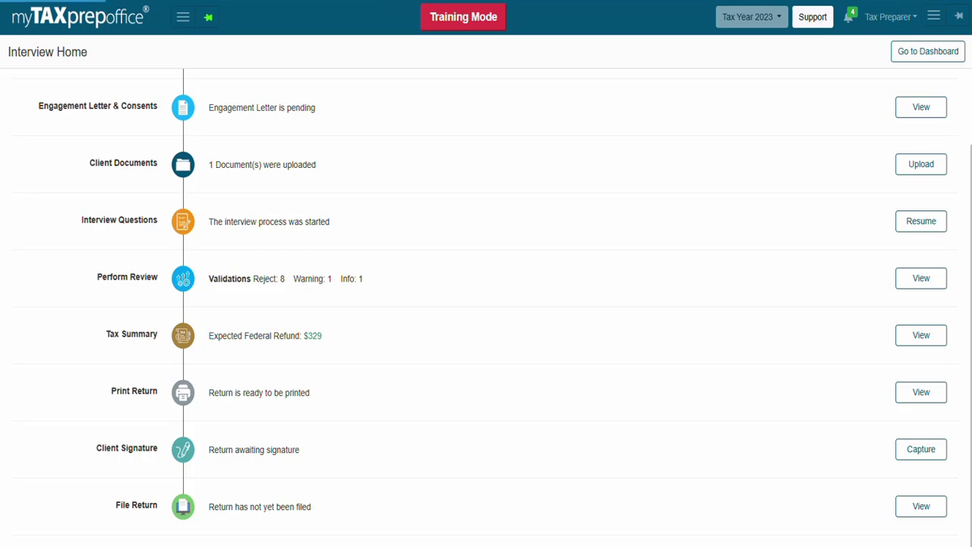
click(922, 395)
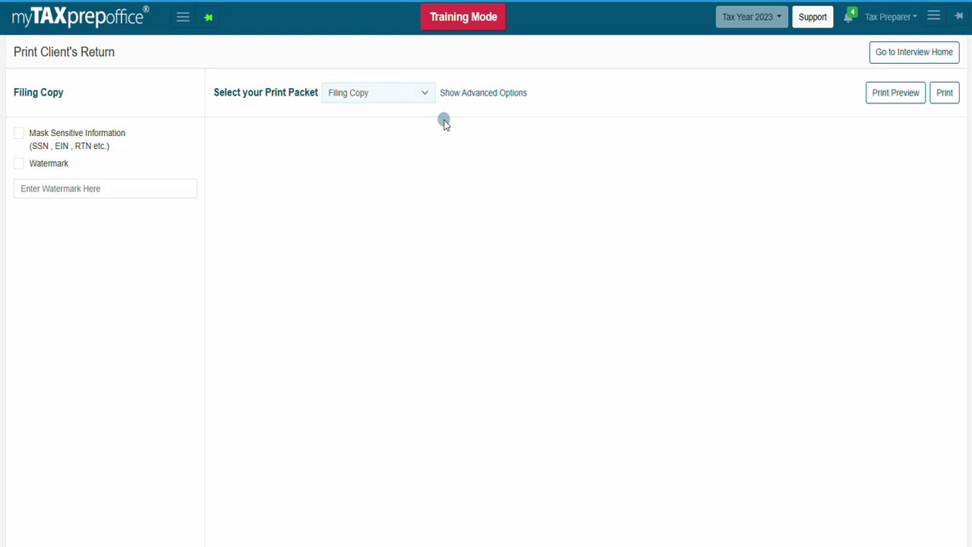
click(416, 99)
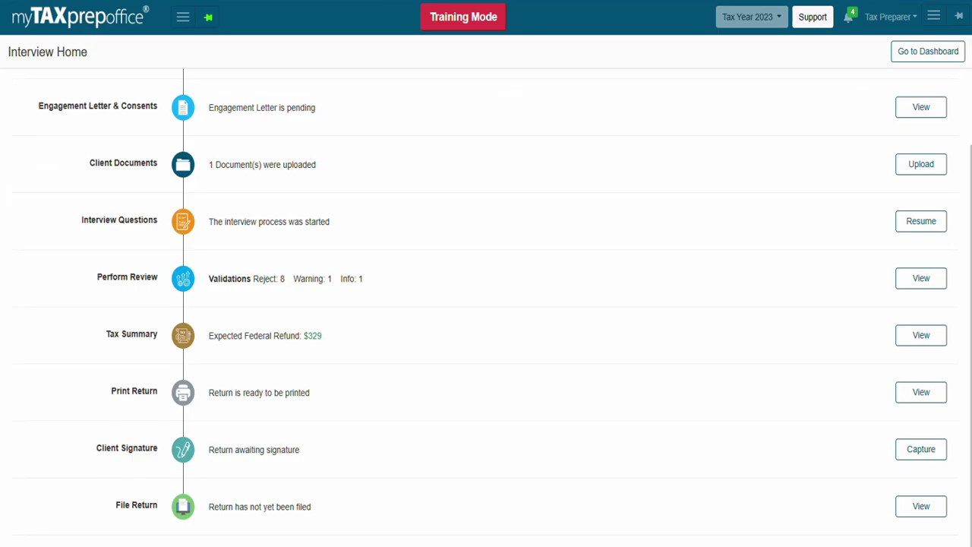
click(922, 451)
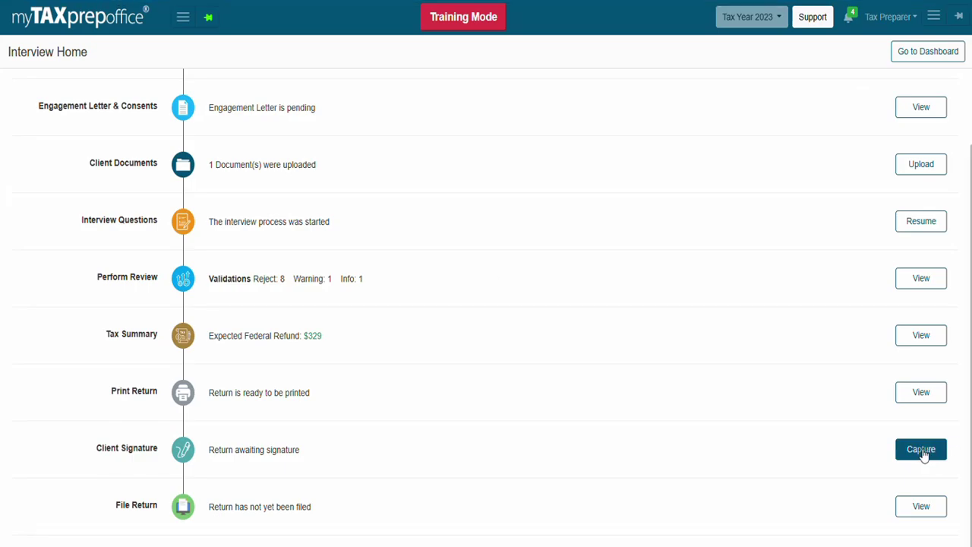
click(923, 452)
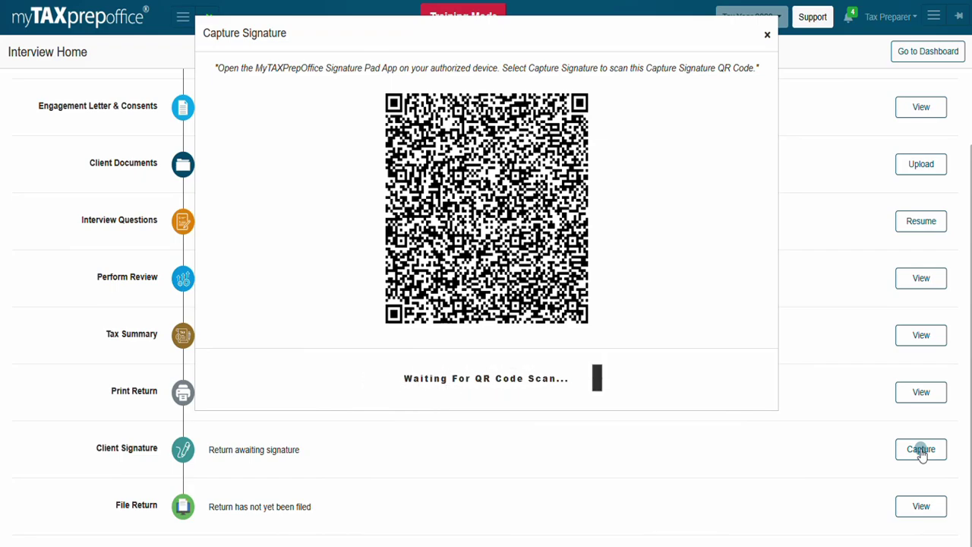
click(922, 453)
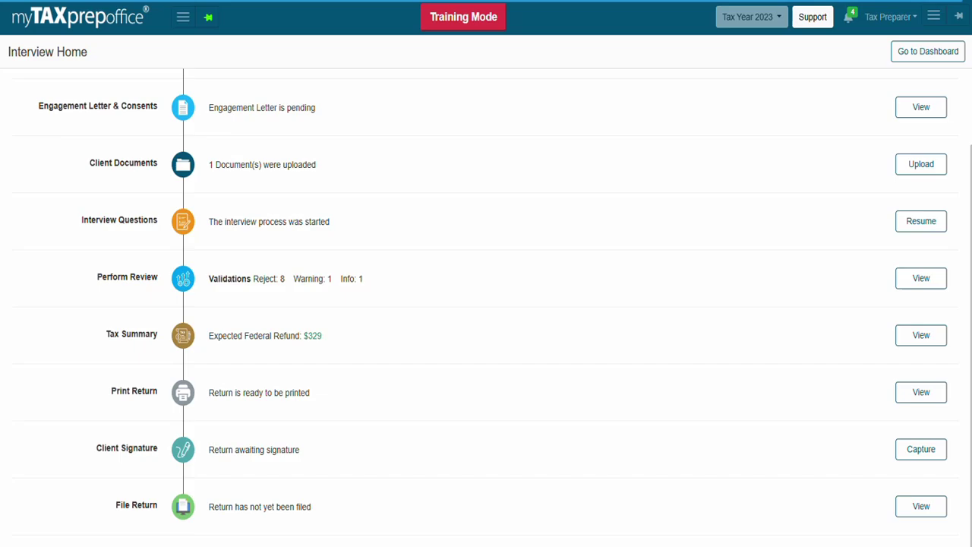
- Mark the FEDERAL return on the File Return page and send it for e-file transmission
click(922, 507)
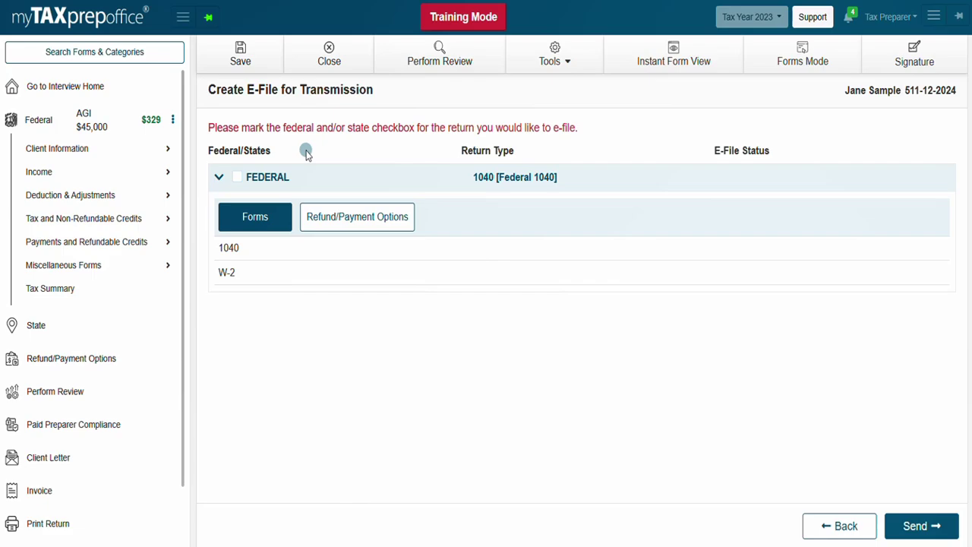
click(235, 177)
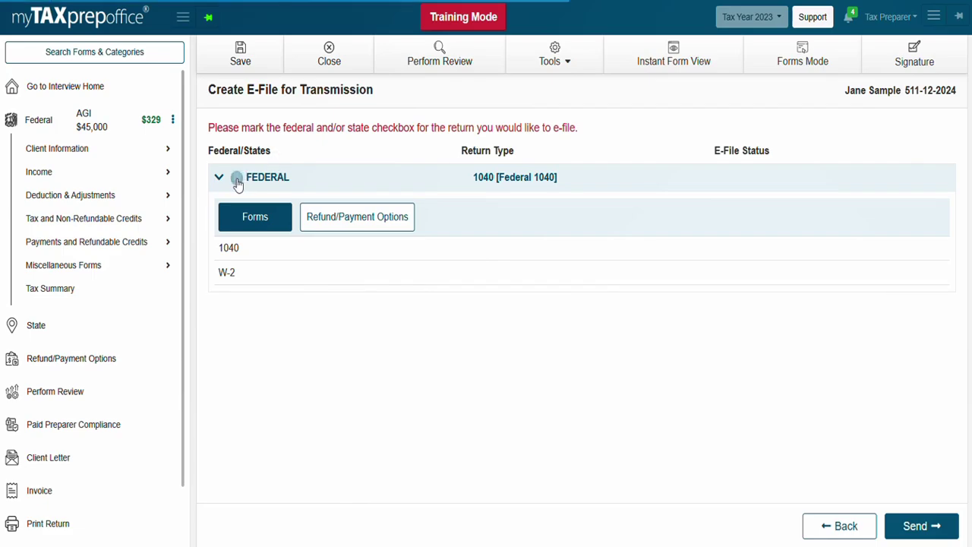
click(905, 531)
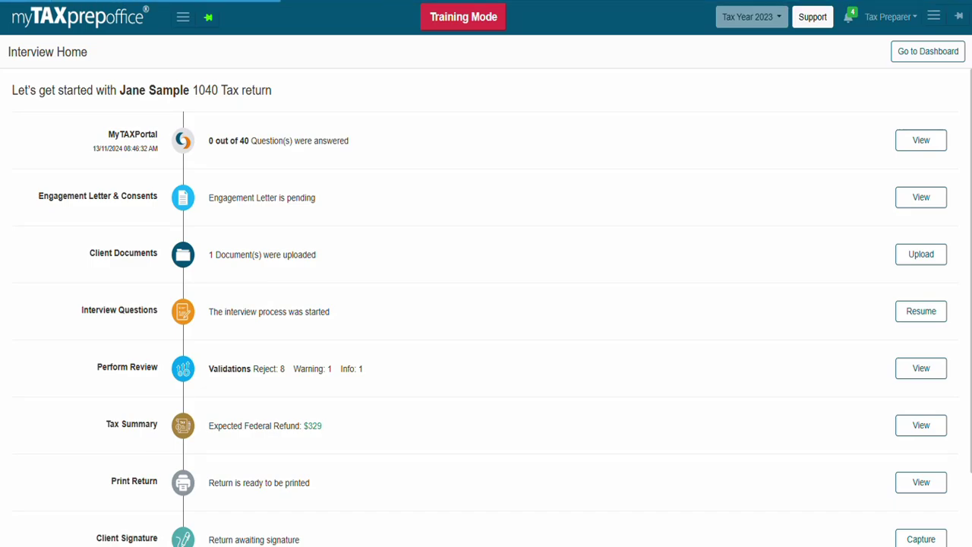
click(817, 18)
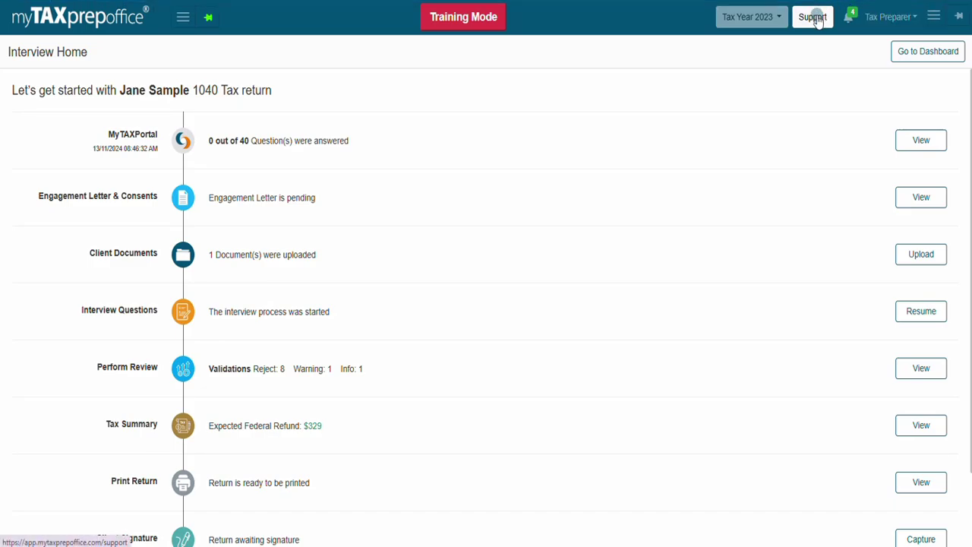